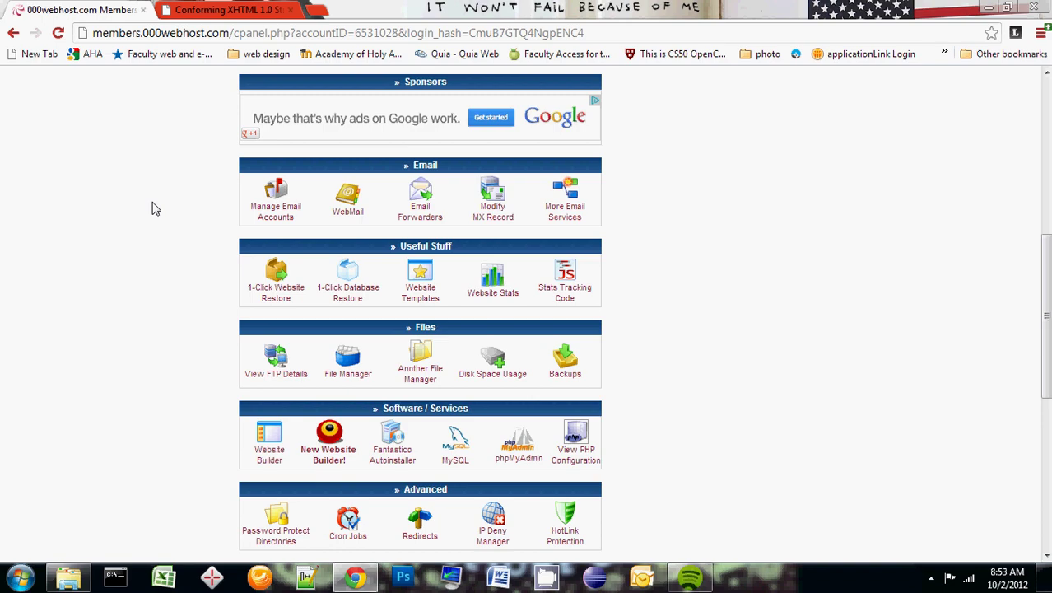
Step: Scroll down the 000webhost control panel to reach the Files tool group
scroll(137, 280, up, 6)
scroll(195, 250, down, 2)
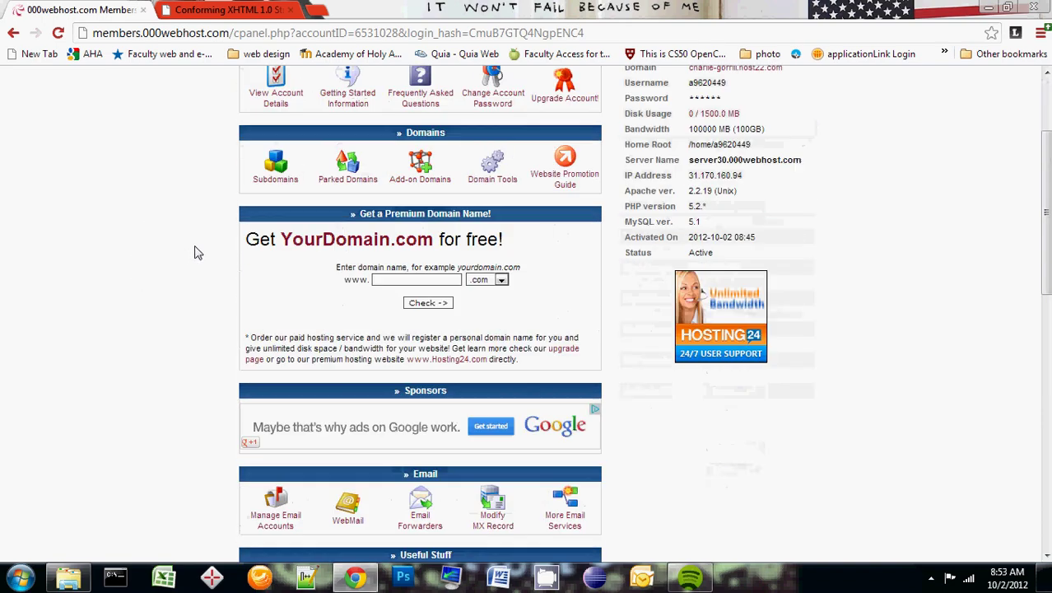
scroll(195, 250, down, 3)
scroll(195, 250, down, 2)
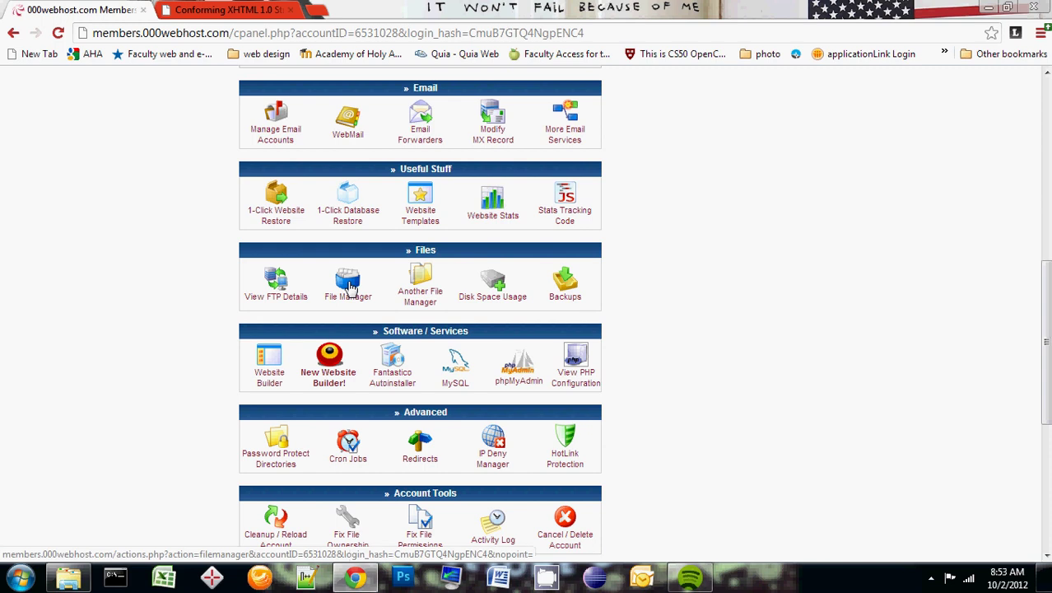
Step: Launch File Manager and sign in with the FTP password
click(349, 286)
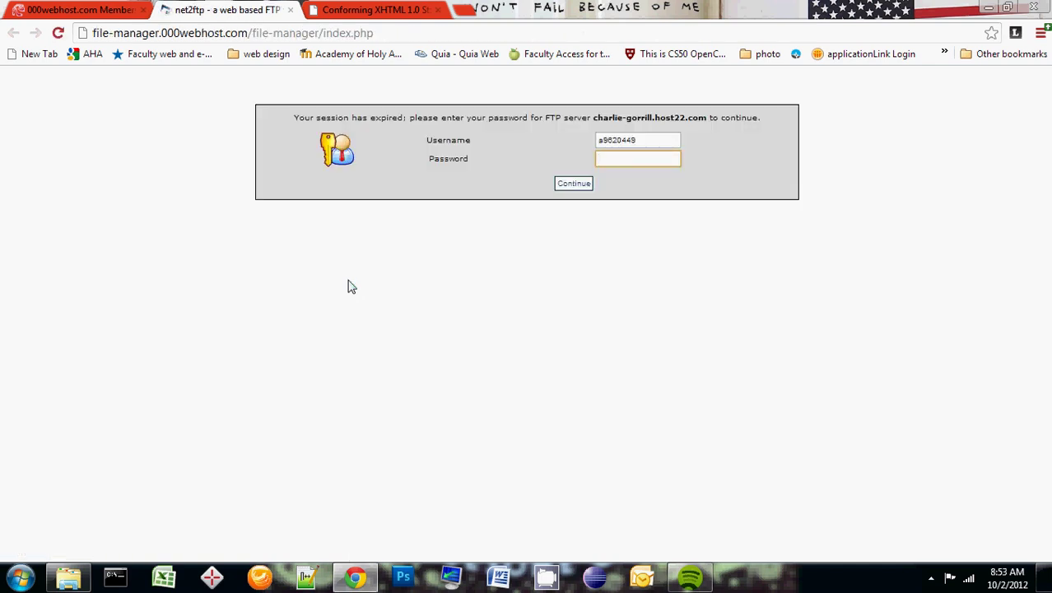
text(••••)
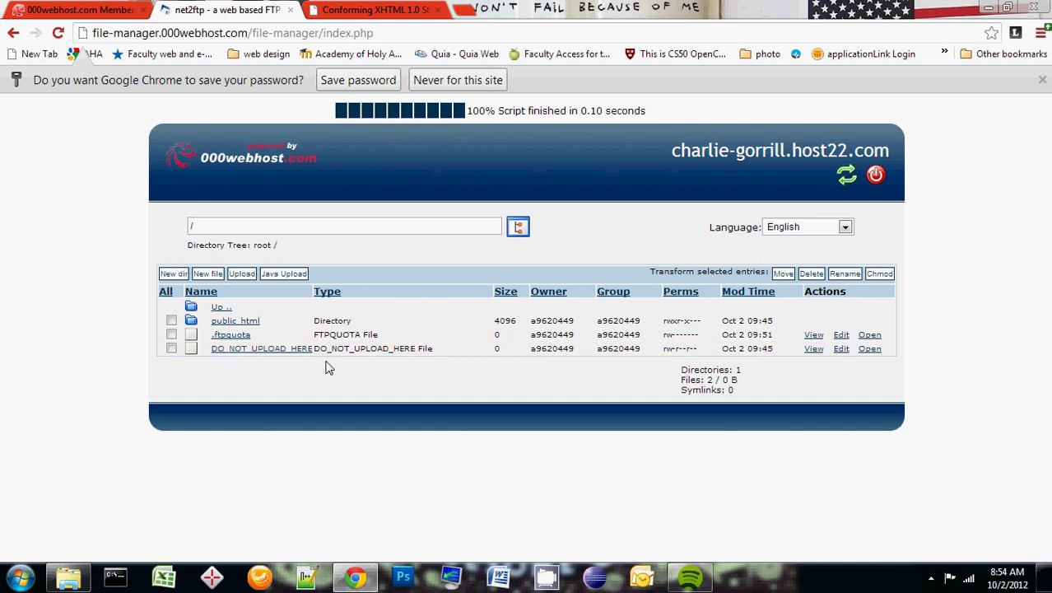
Step: Open the public_html folder in the file manager
click(234, 322)
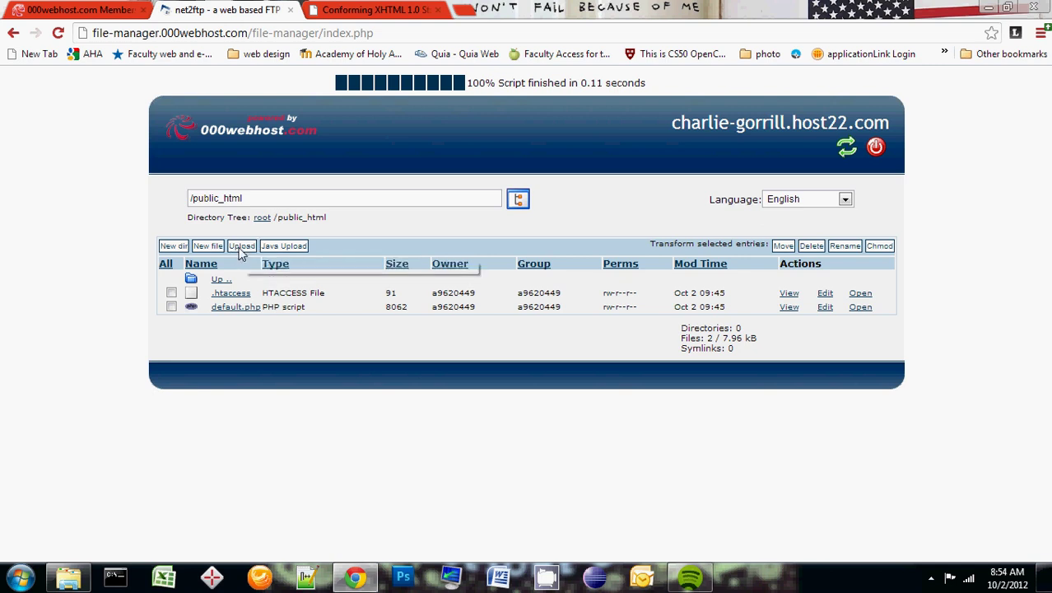
Step: Create a new directory named finalProject inside public_html
click(174, 247)
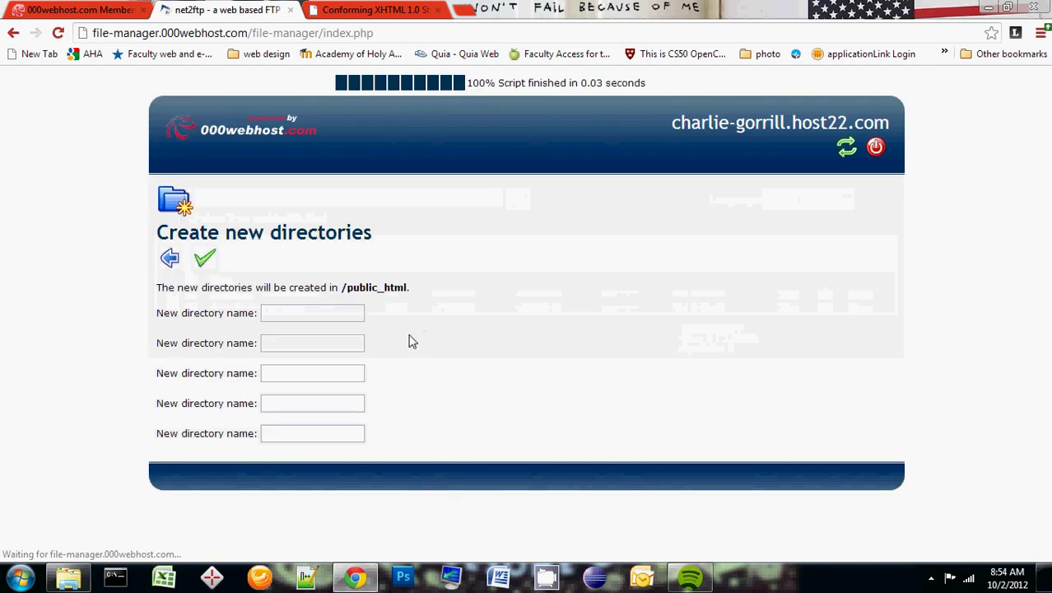
click(296, 315)
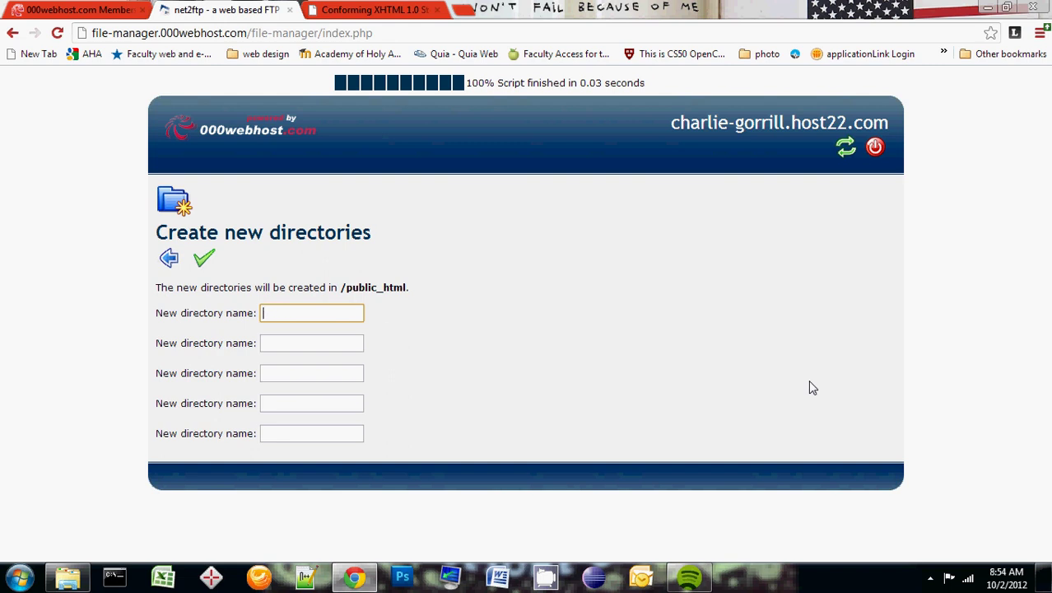
text(fnalProject)
click(205, 264)
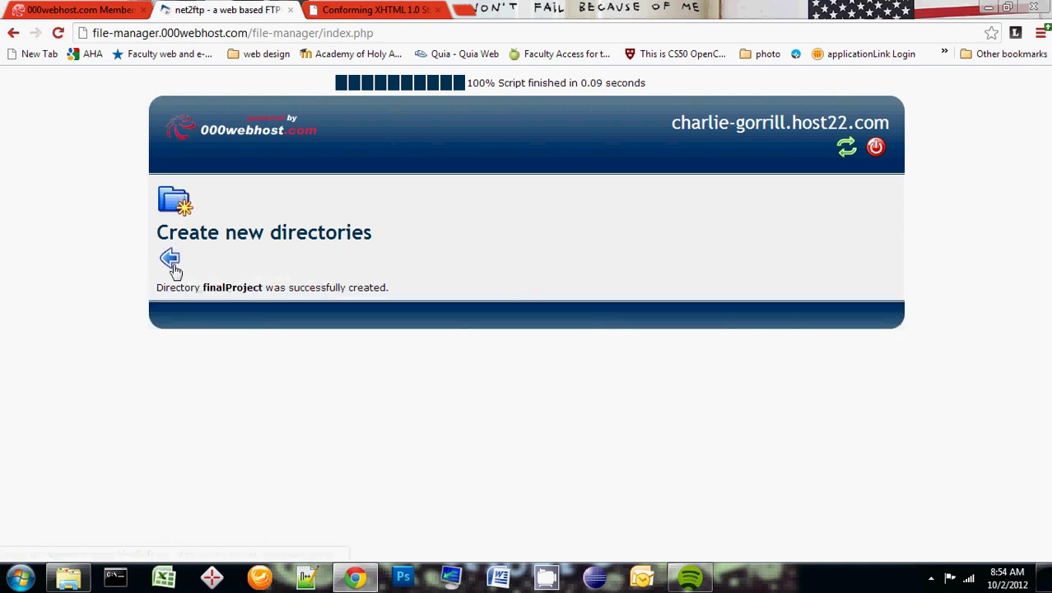
Step: Go back to public_html, enter finalProject, and bring up its upload form
click(171, 262)
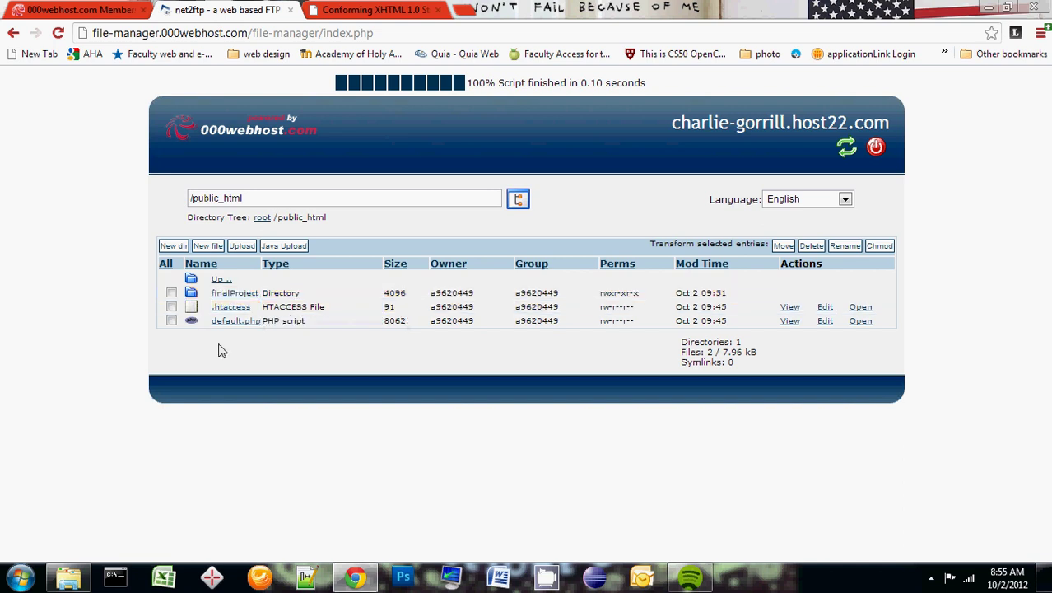
click(241, 296)
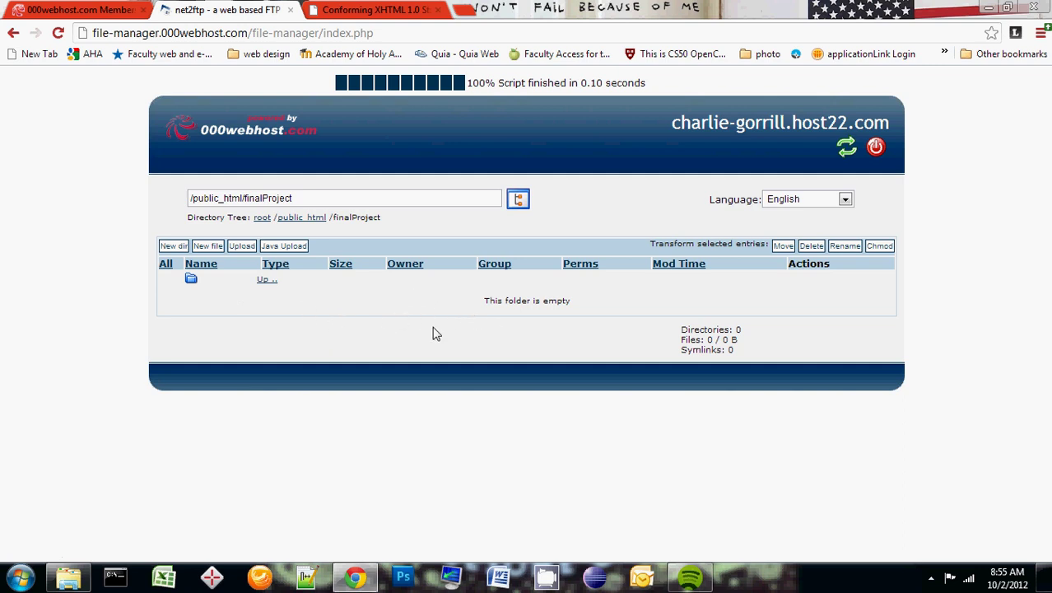
click(241, 246)
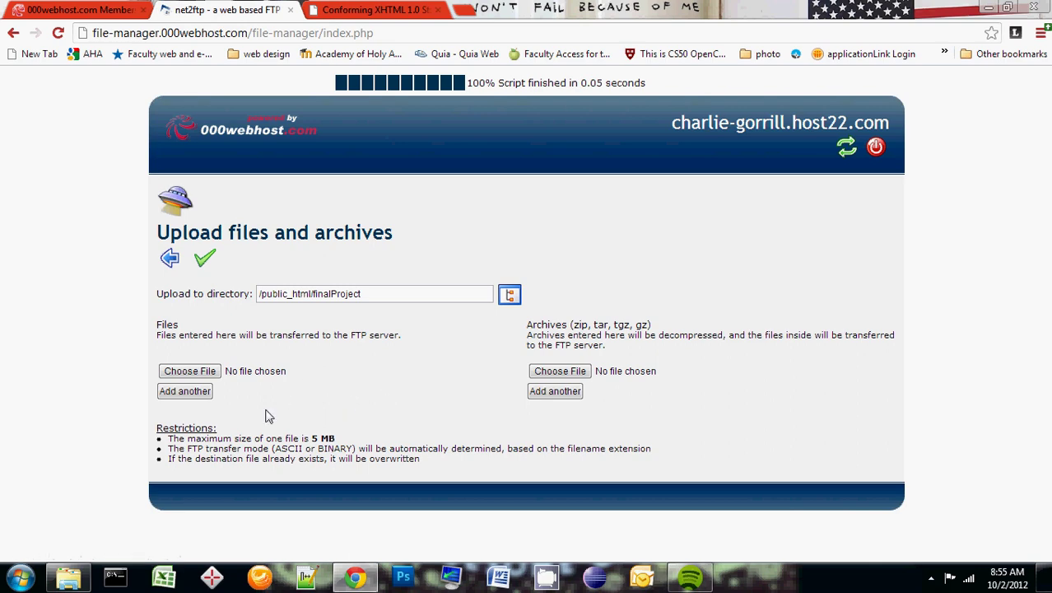
Step: Attach 960_new.html from Documents > Web design videos and curriculum 2012 > Unit8 the960 as the first upload
click(211, 372)
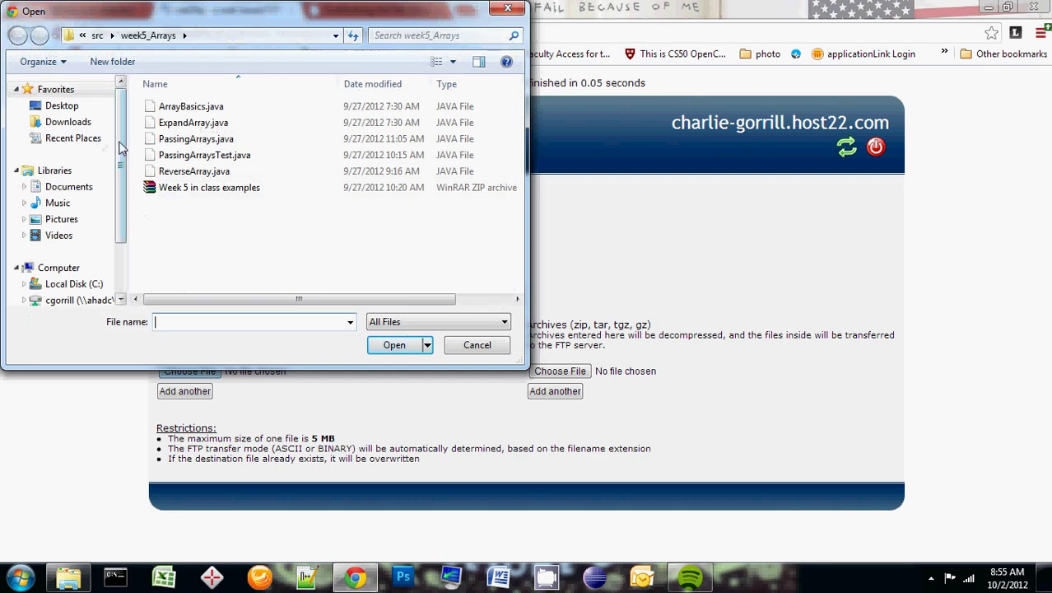
click(66, 186)
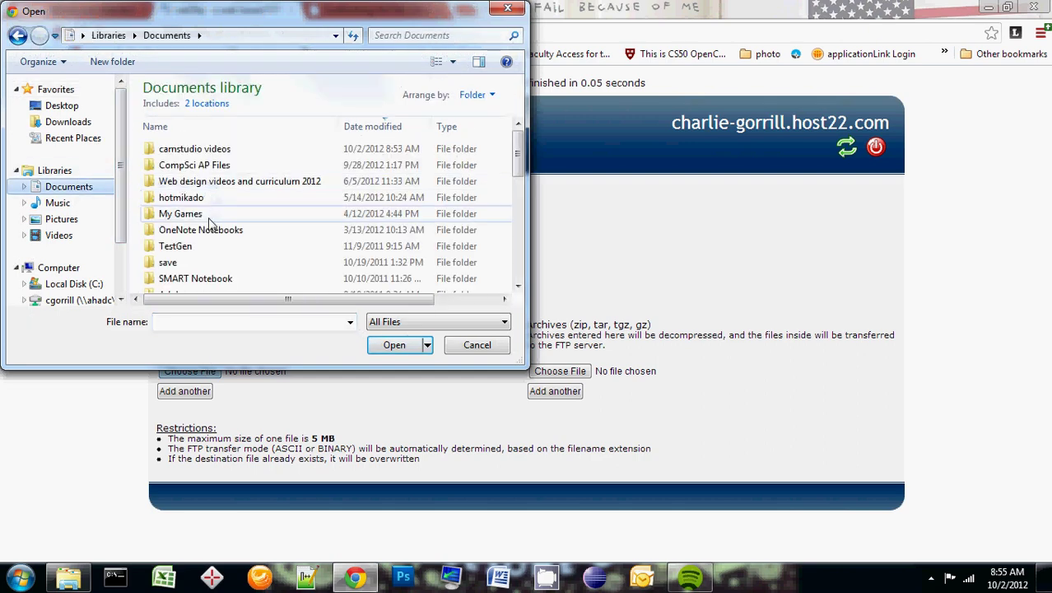
double_click(234, 183)
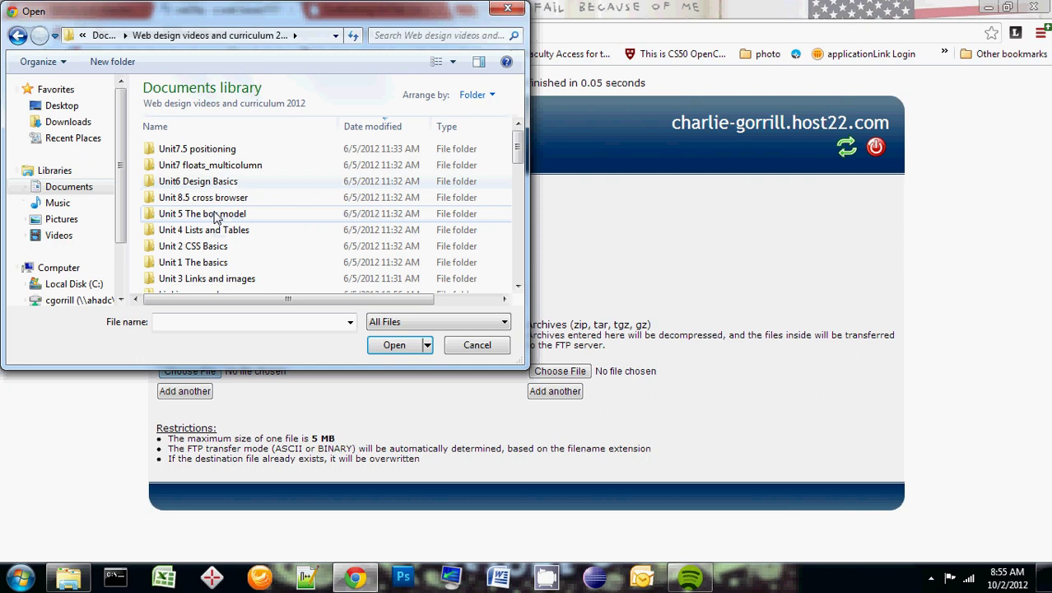
scroll(216, 212, down, 2)
scroll(206, 210, down, 1)
double_click(199, 202)
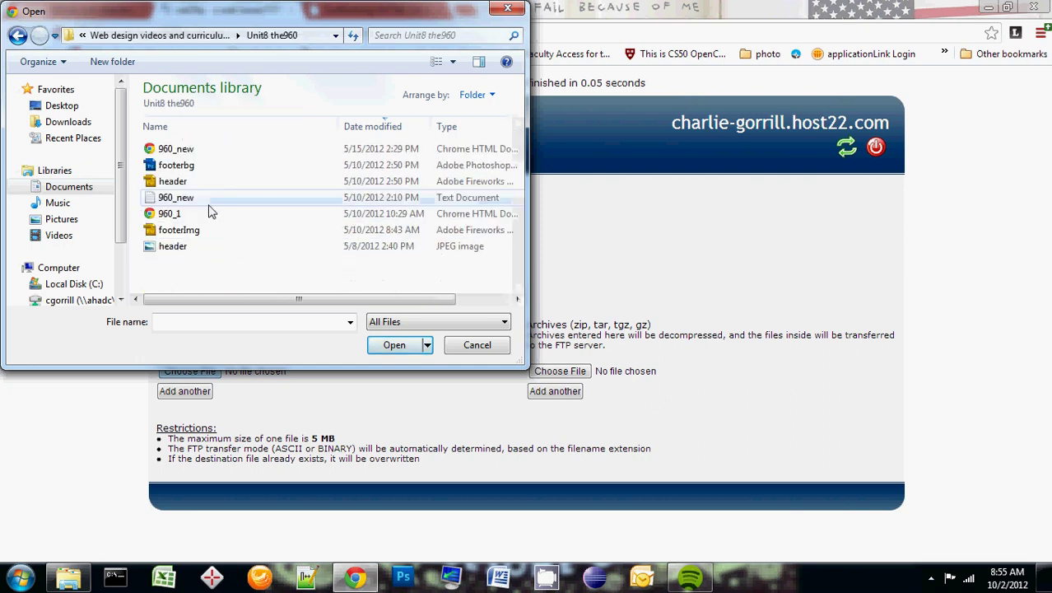
click(194, 151)
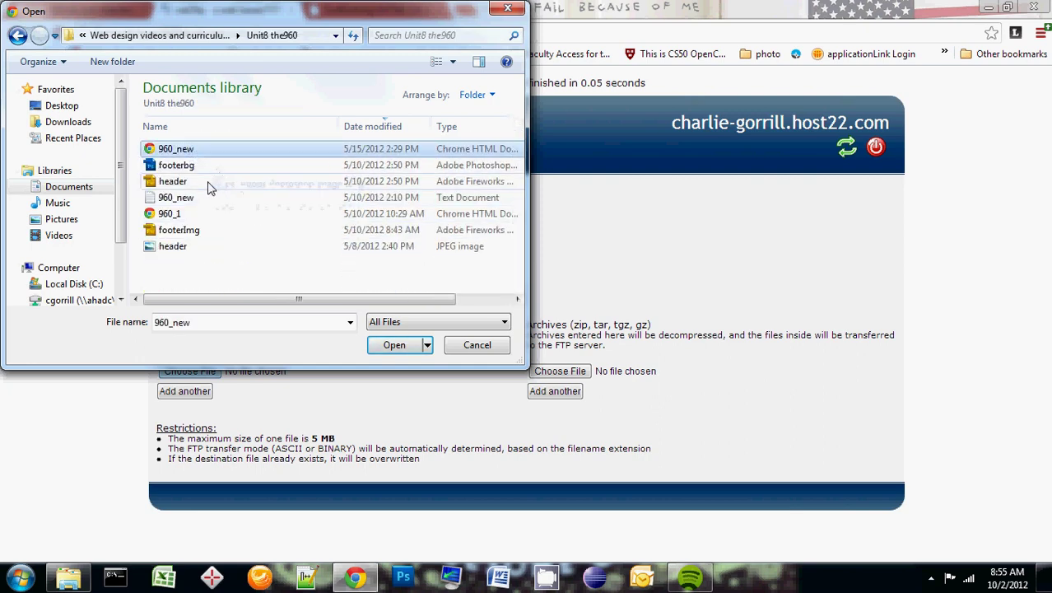
click(197, 181)
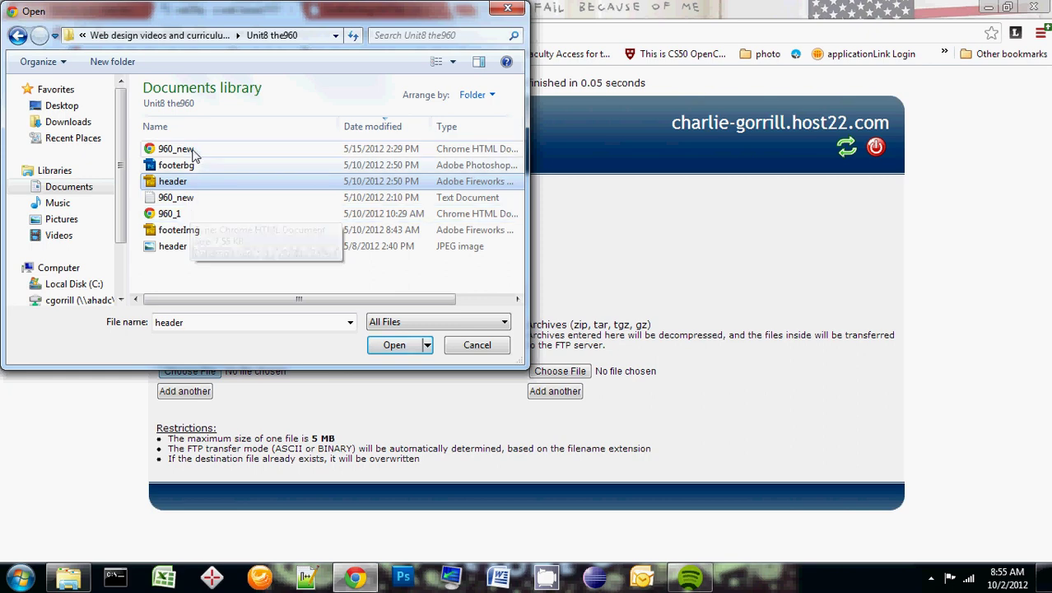
click(196, 150)
click(395, 345)
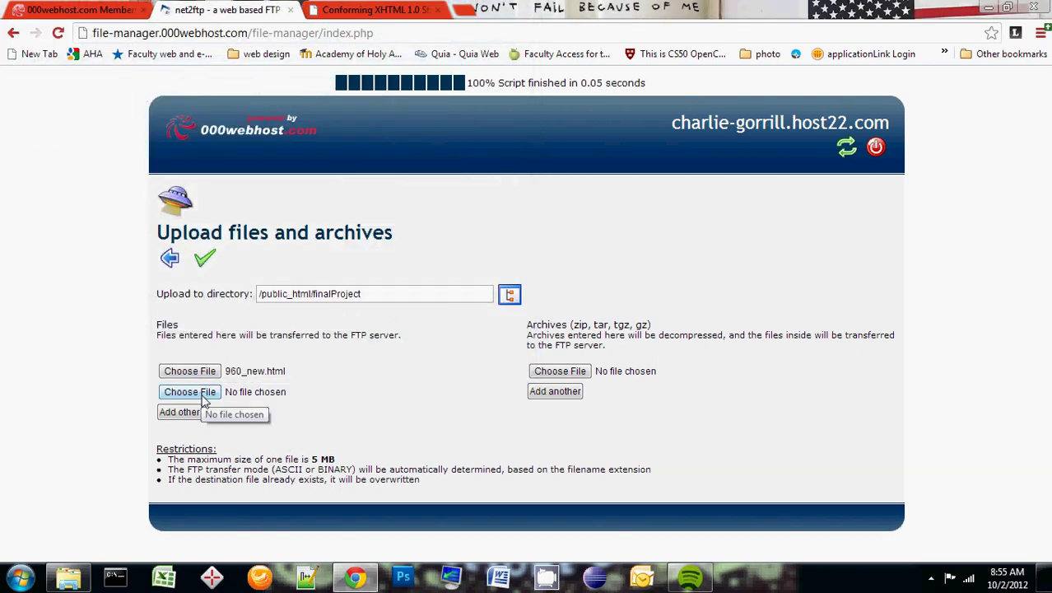
Step: Attach header.png, footerImg.png and header.jpg as the second, third and fourth uploads
click(202, 395)
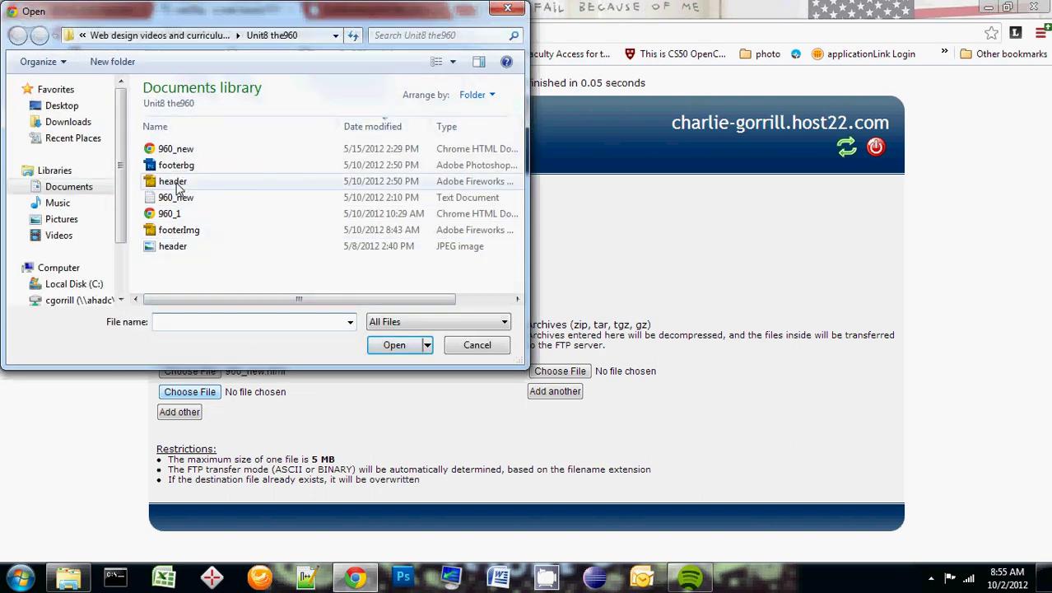
click(173, 181)
click(392, 344)
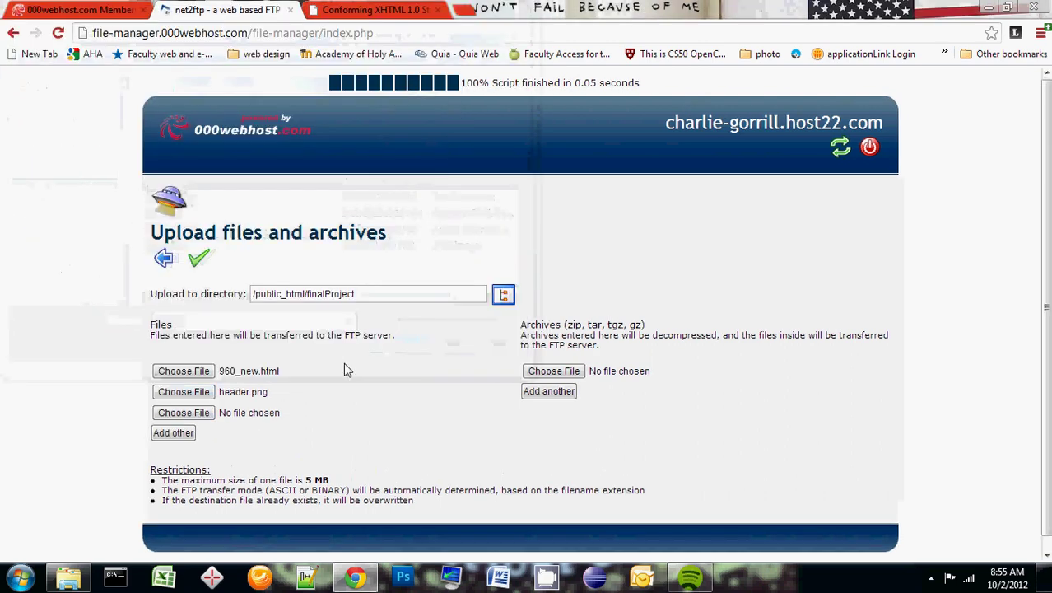
click(200, 416)
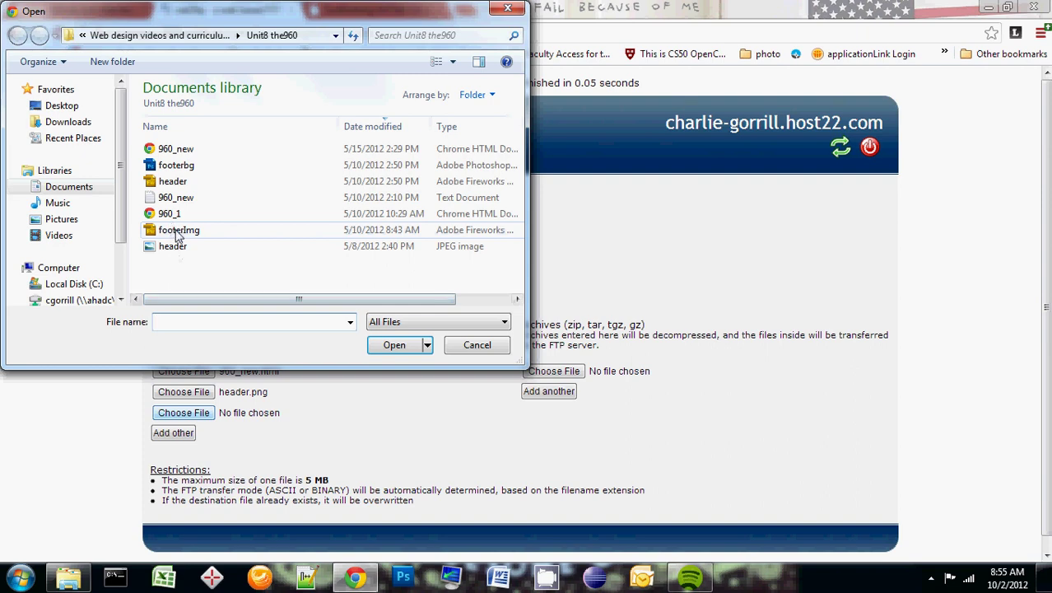
click(177, 233)
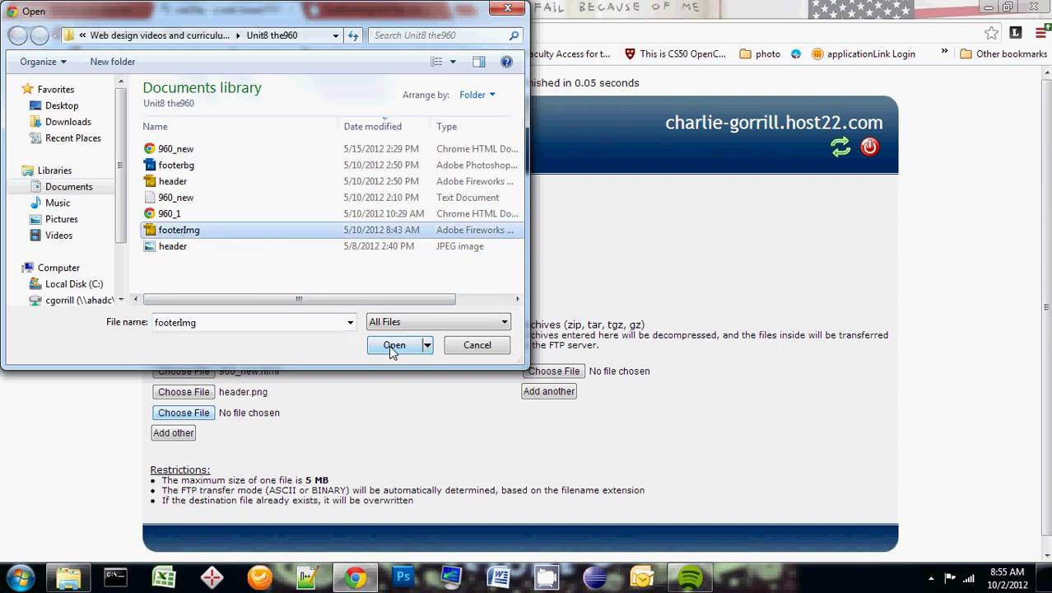
click(392, 346)
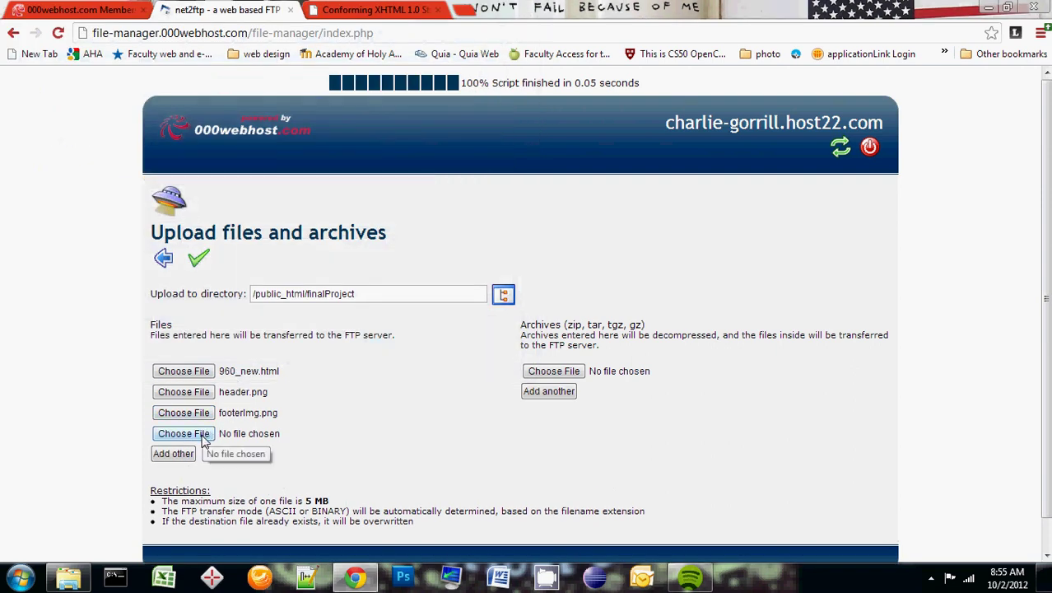
click(203, 436)
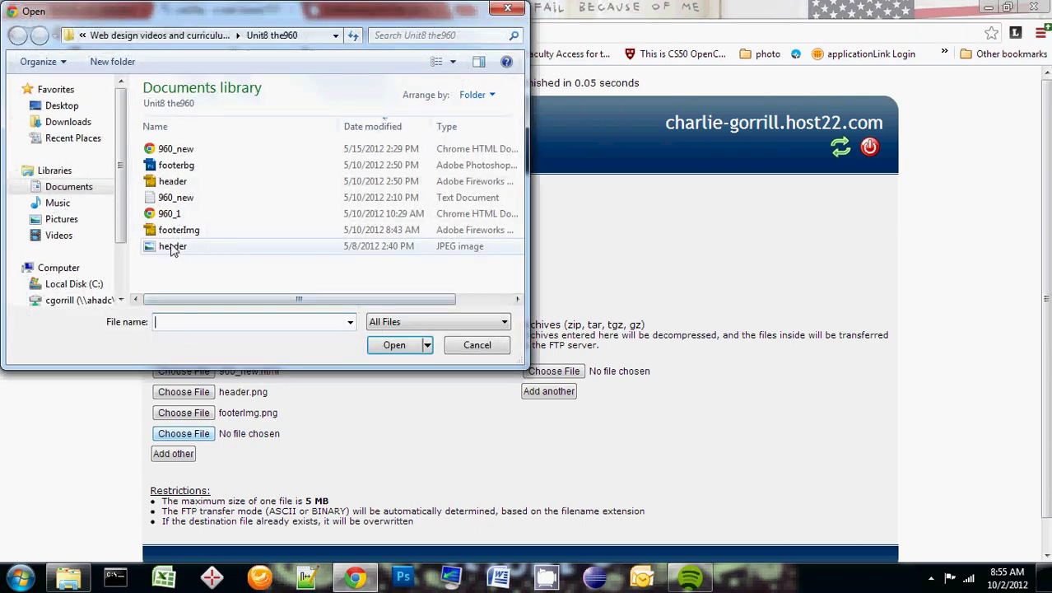
click(173, 247)
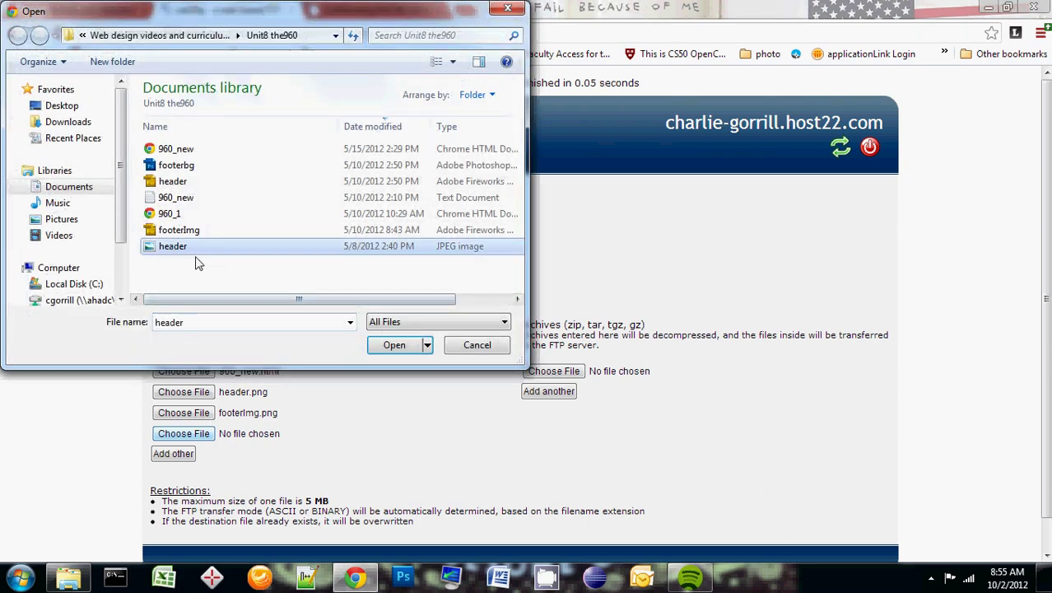
click(394, 345)
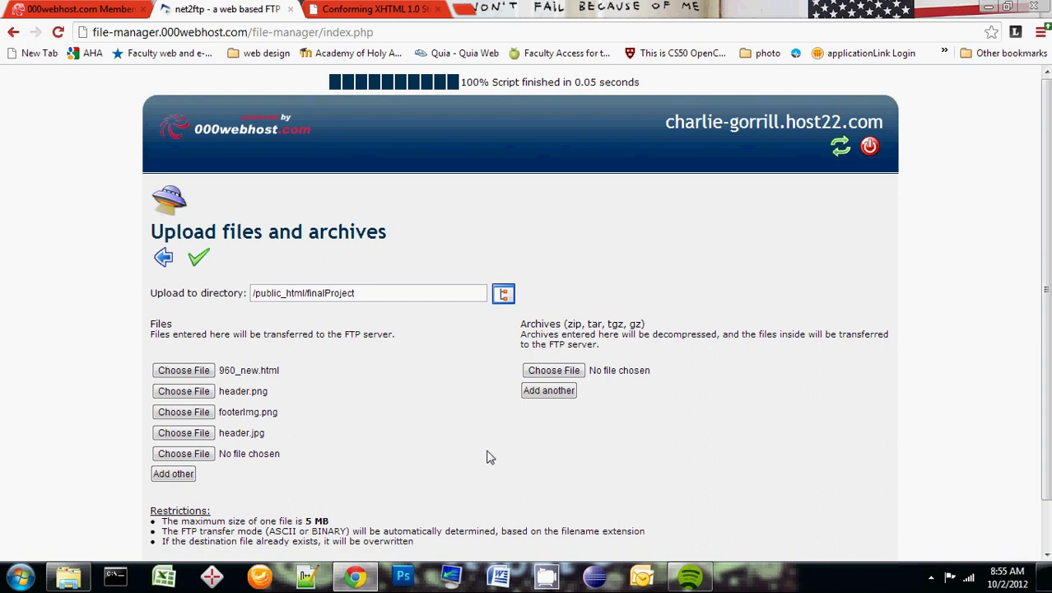
scroll(475, 424, down, 3)
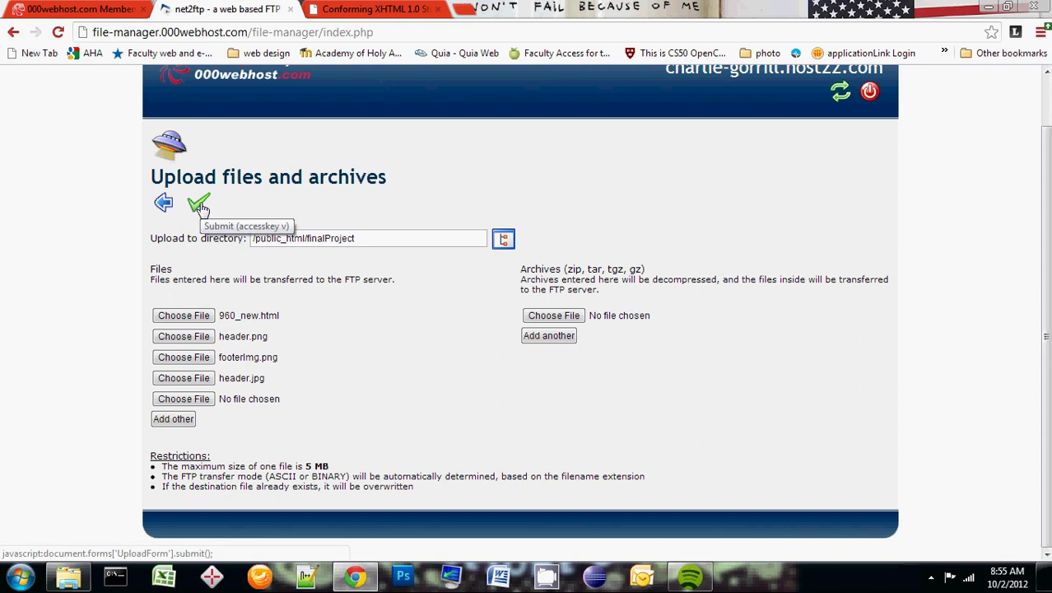
Step: Submit the four queued files to /public_html/finalProject and review the transfer results
click(202, 207)
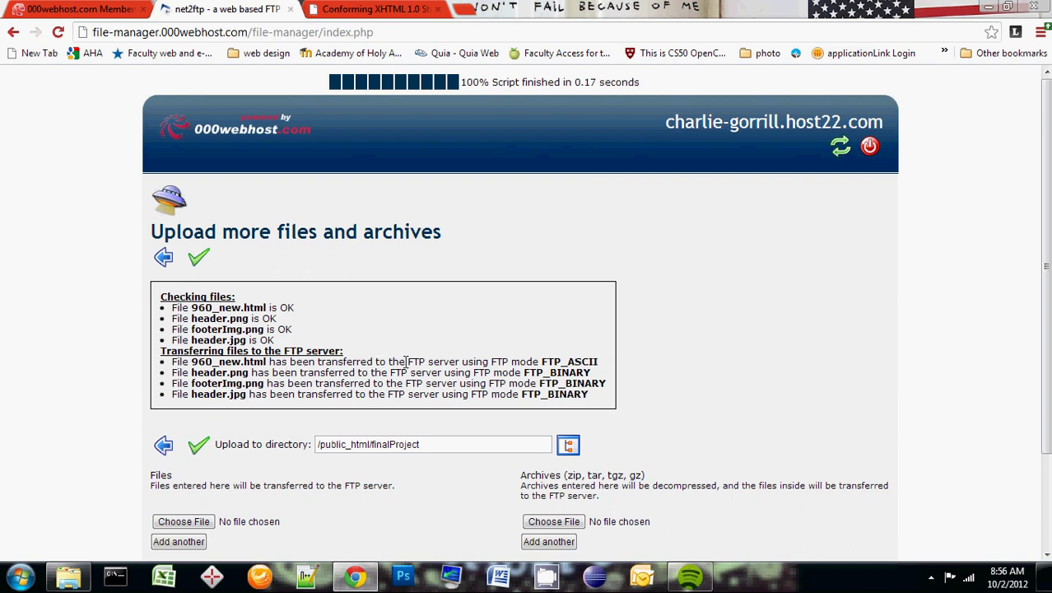
scroll(675, 415, down, 3)
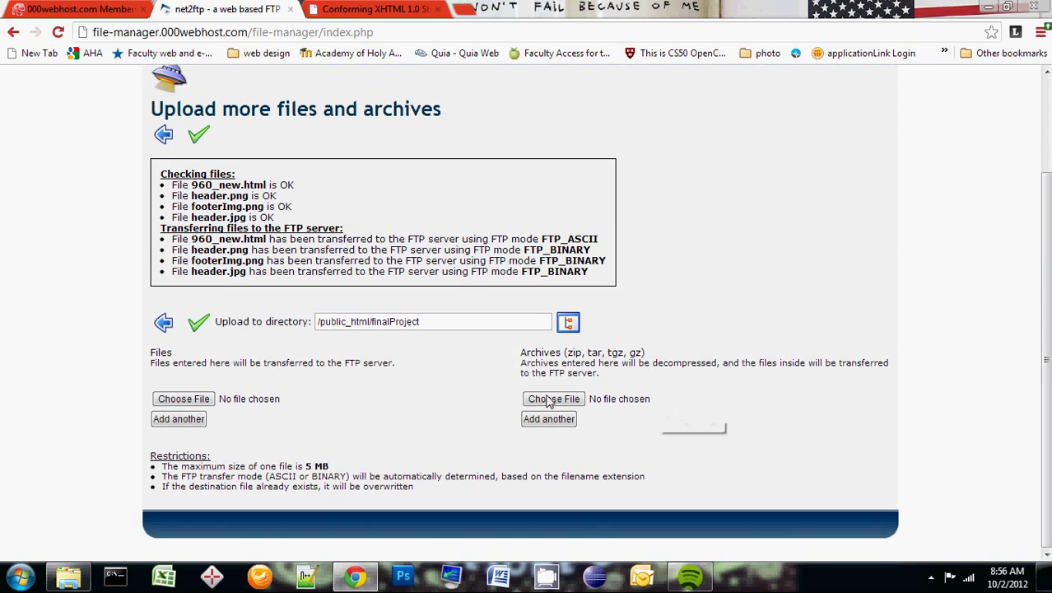
click(197, 326)
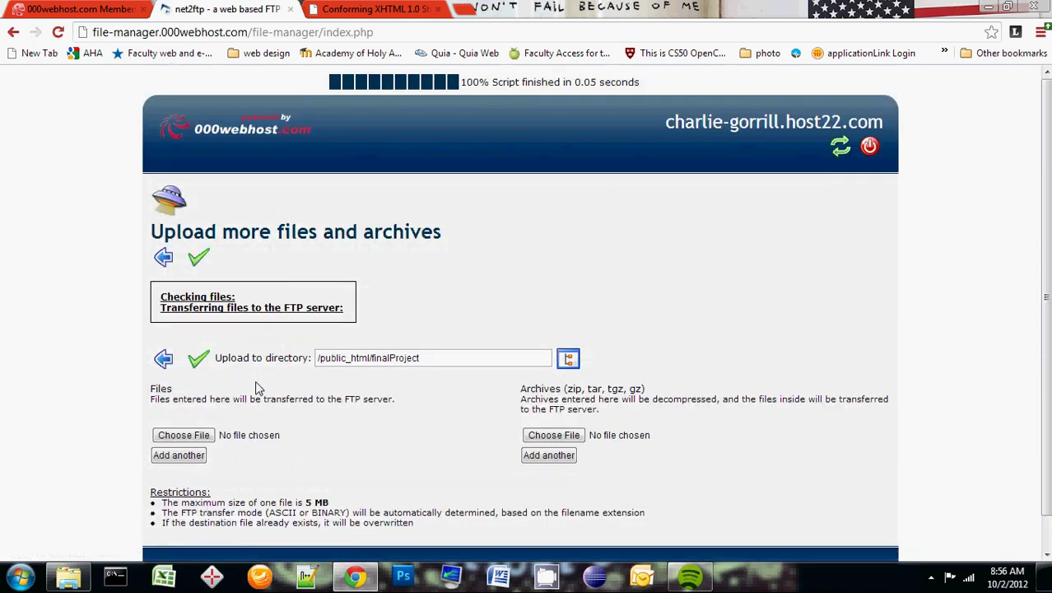
scroll(280, 387, down, 1)
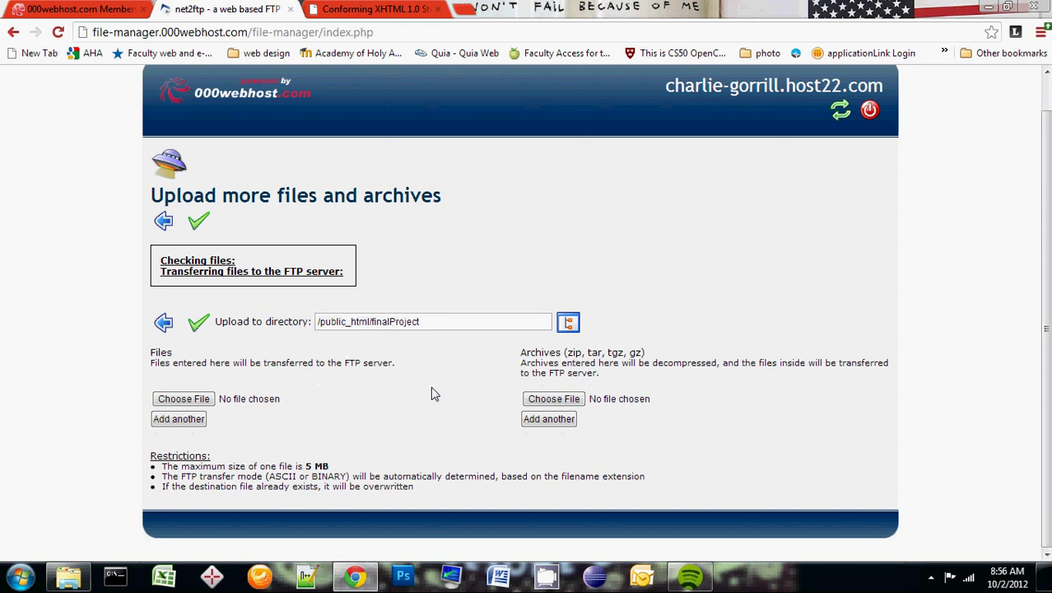
Step: Inspect the source code of 960_new.html, then return to the finalProject listing
click(164, 323)
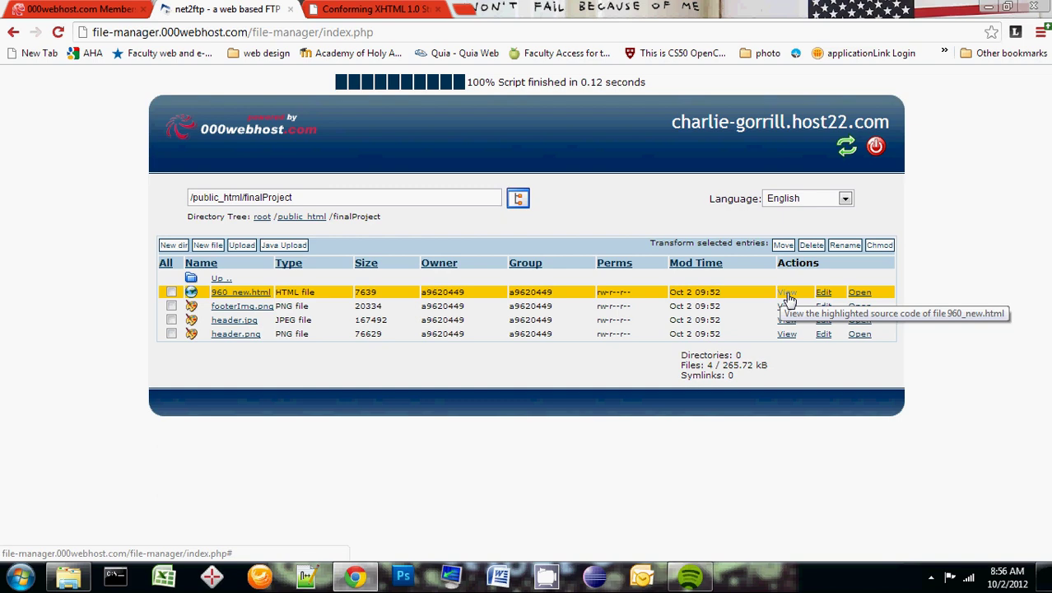
click(788, 297)
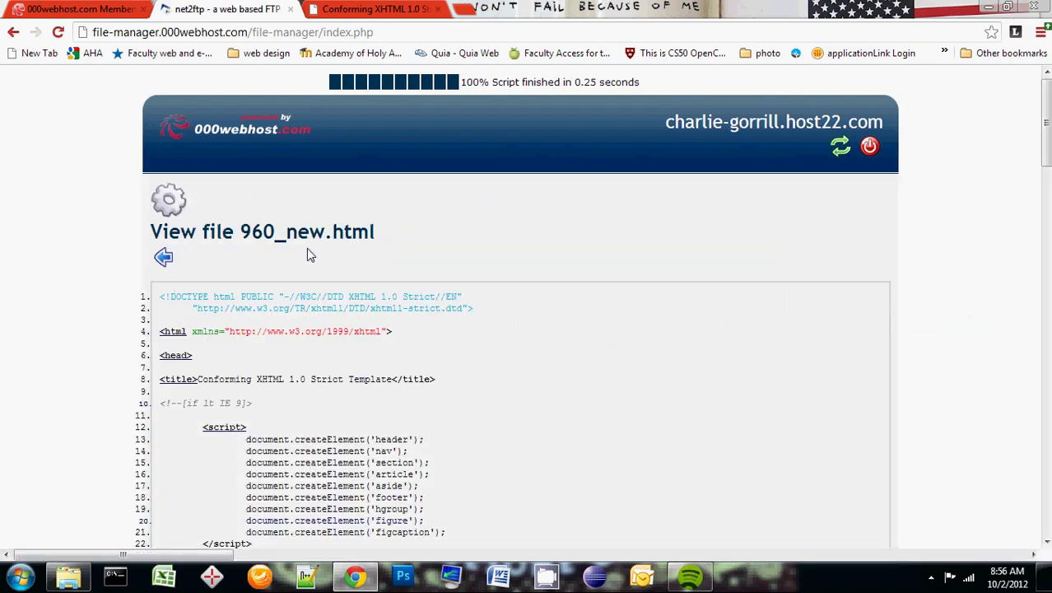
scroll(370, 276, down, 2)
scroll(438, 295, down, 5)
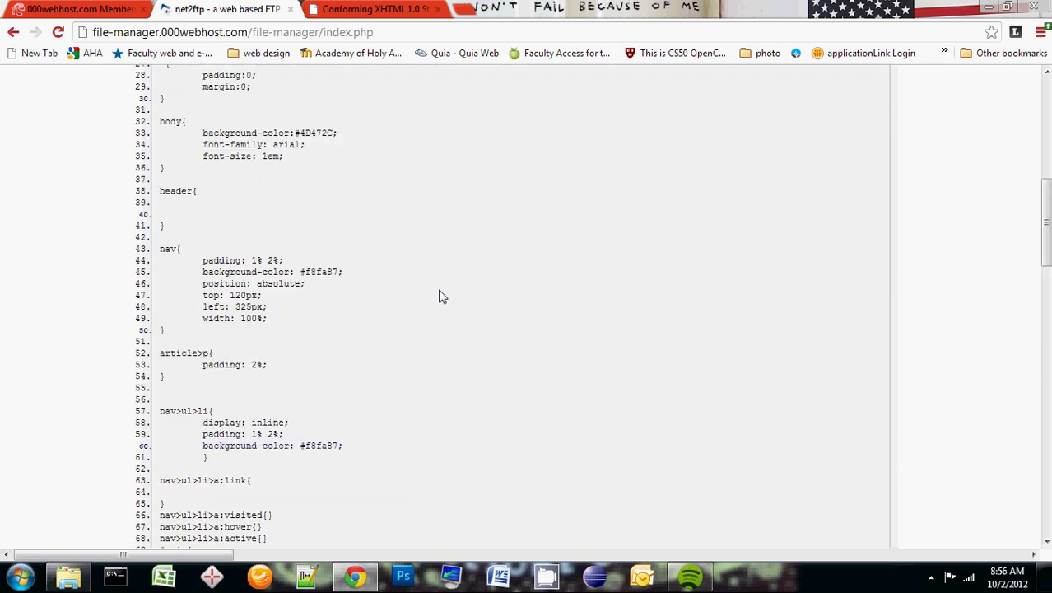
scroll(439, 294, up, 7)
click(162, 258)
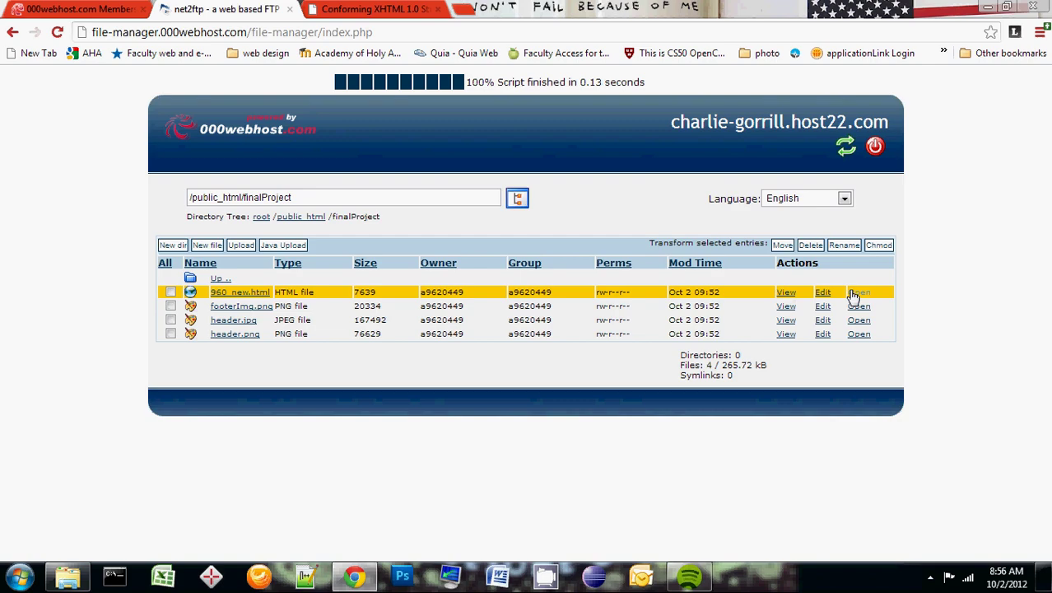
Step: Open 960_new.html as a live web page from the finalProject listing
click(858, 298)
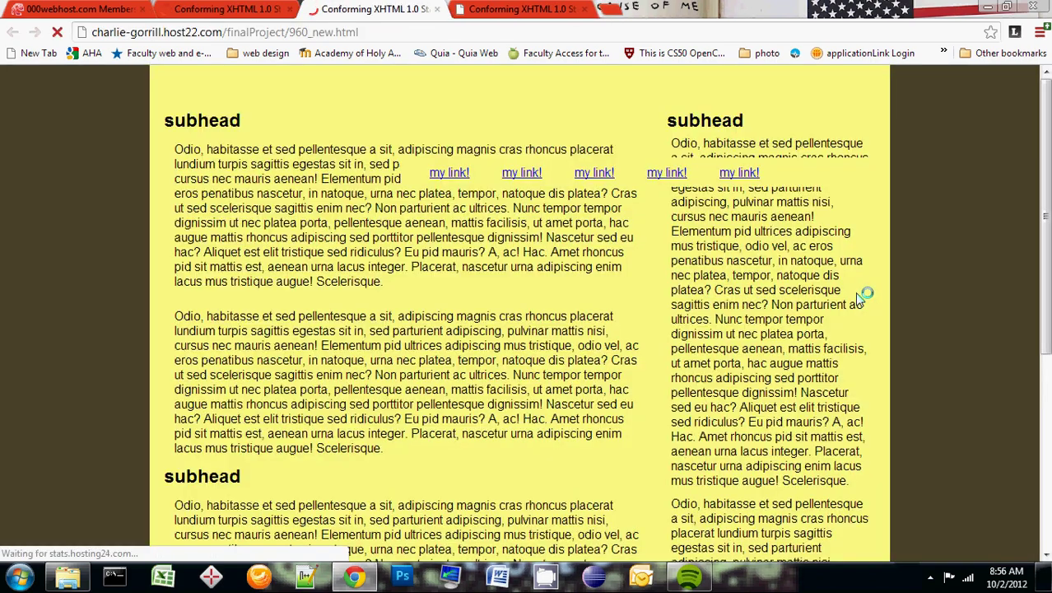
scroll(827, 290, down, 5)
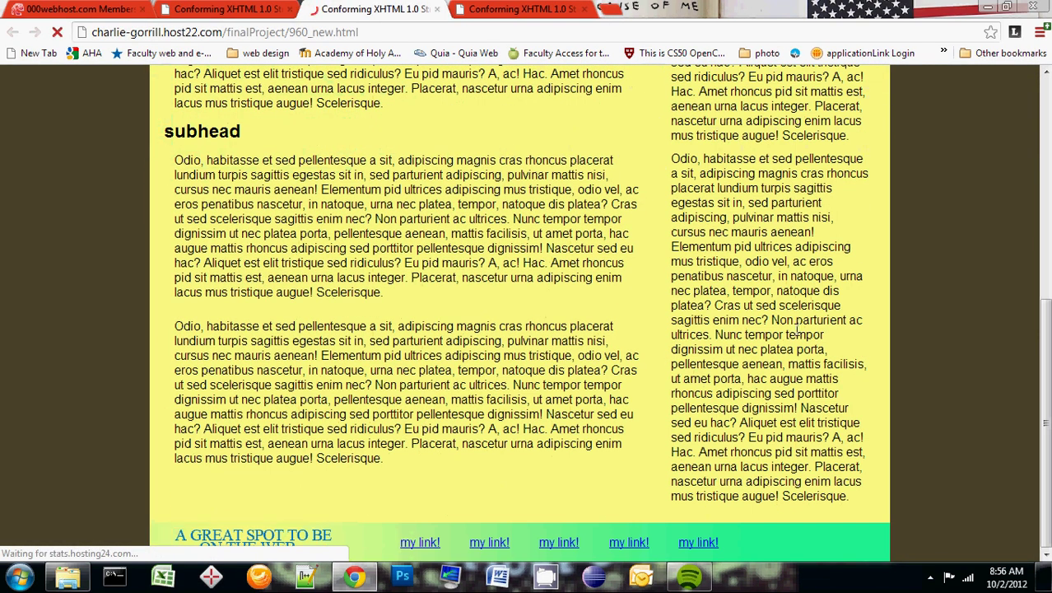
scroll(778, 325, up, 5)
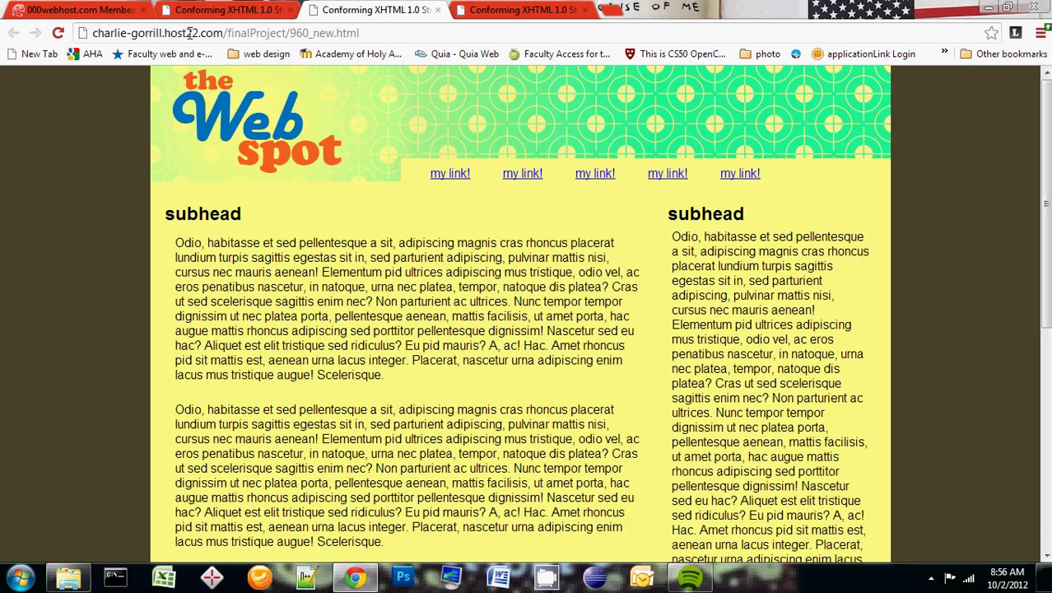
Step: Copy the live page's URL into a new tab, load it, and close the duplicate tab
drag(370, 32, 87, 33)
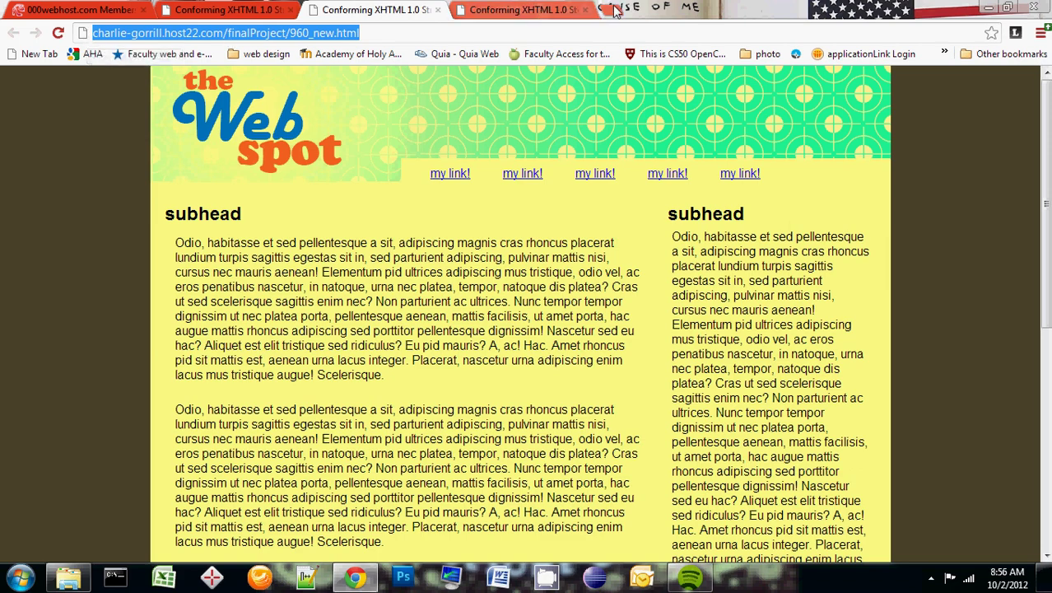
key(ctrl+t)
key(ctrl+v)
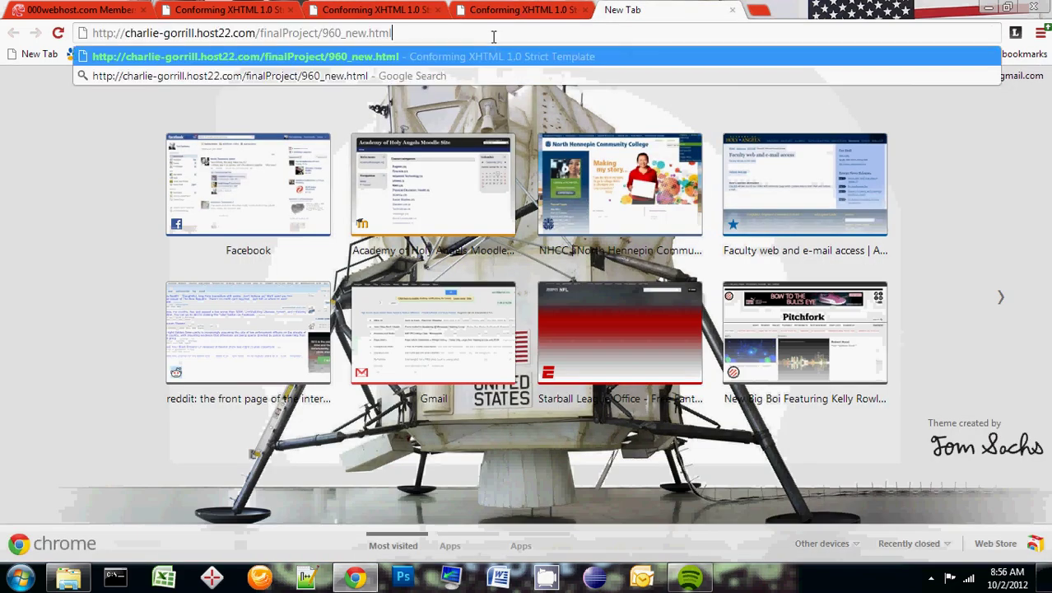
key(Return)
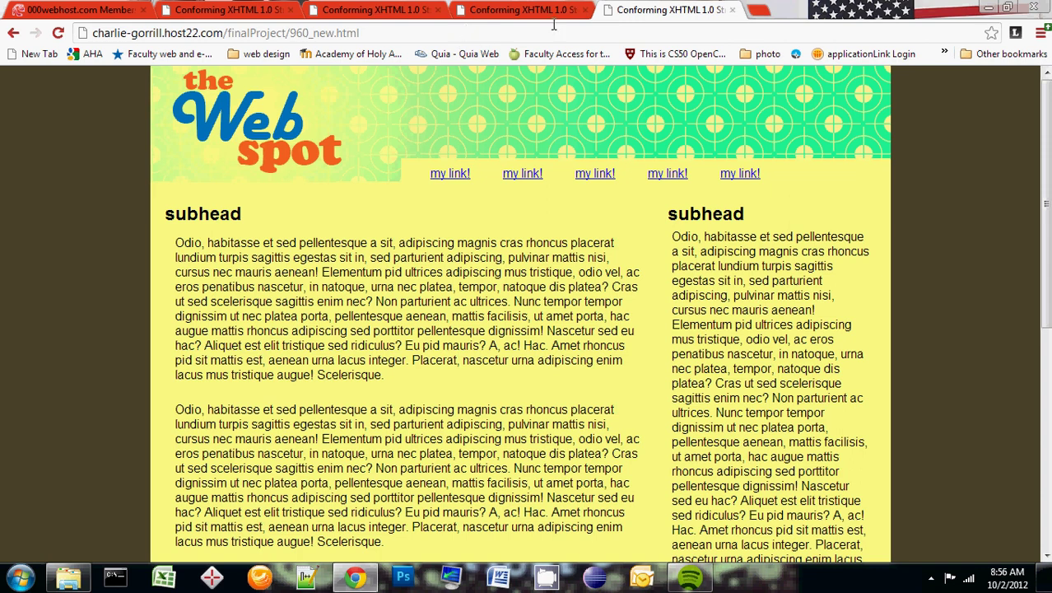
click(733, 10)
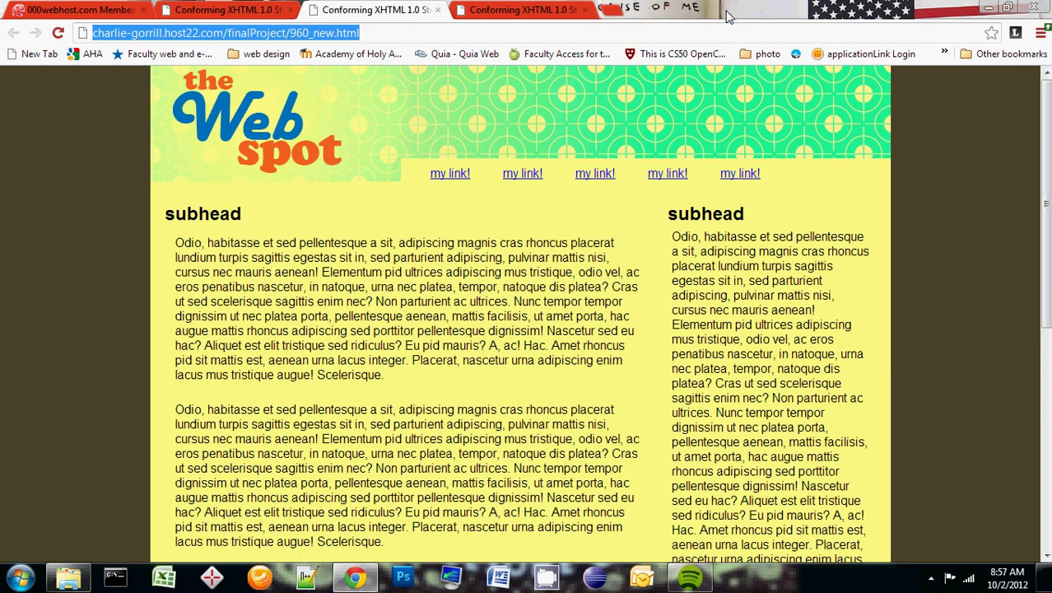
Step: Return to the 000webhost tab and browse to public_html/finalProject to open 960_new.html live again
click(115, 9)
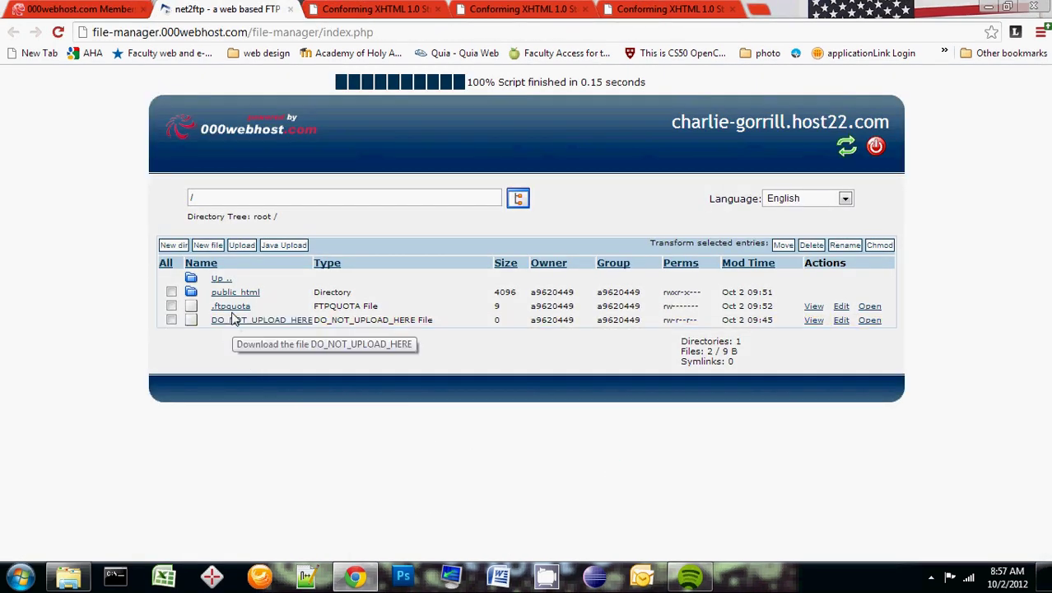
click(238, 298)
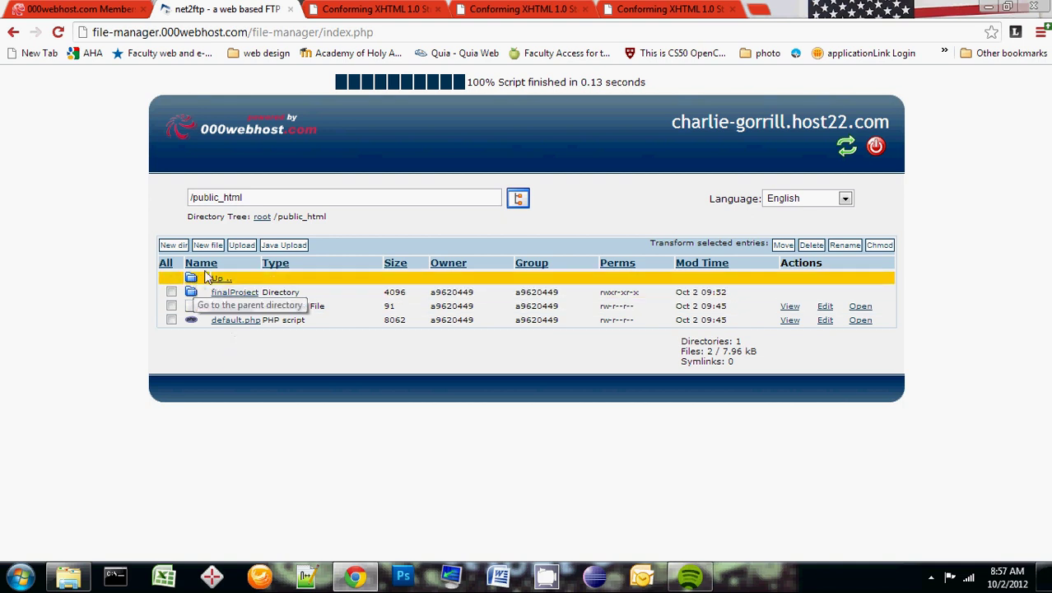
click(241, 245)
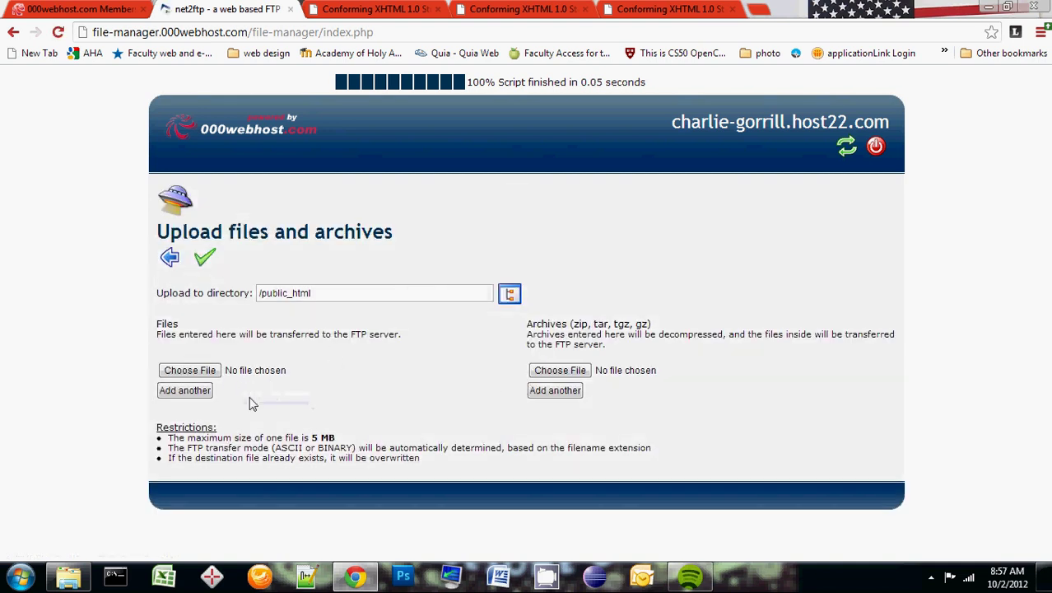
click(170, 259)
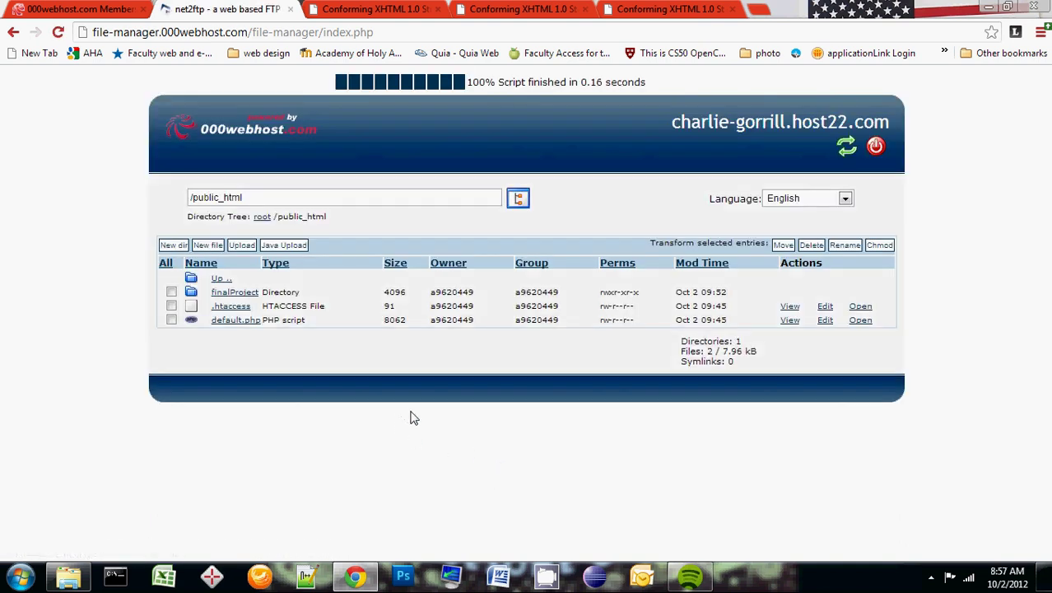
click(234, 292)
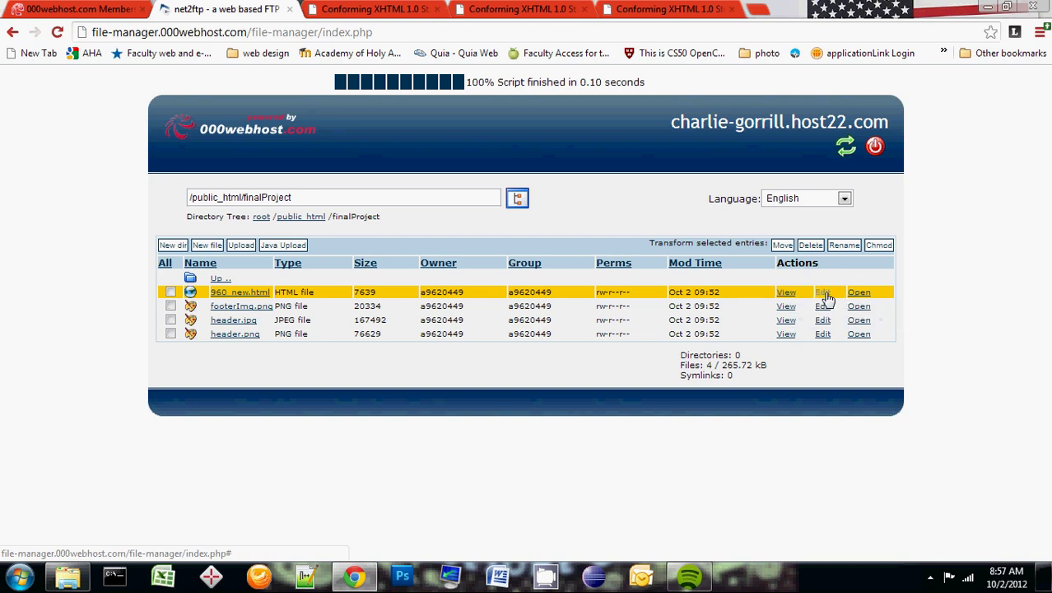
click(860, 295)
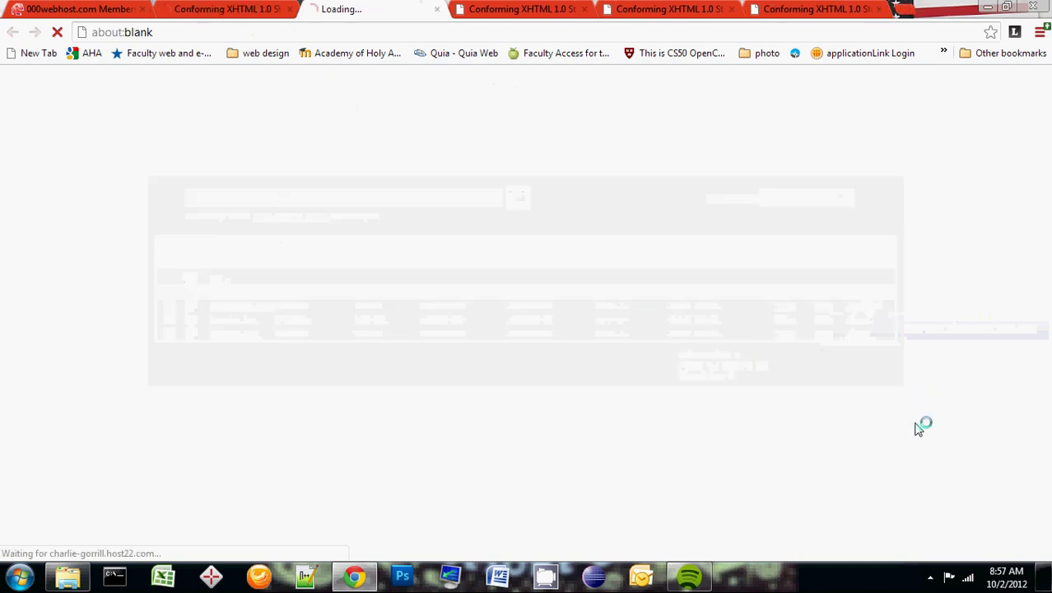